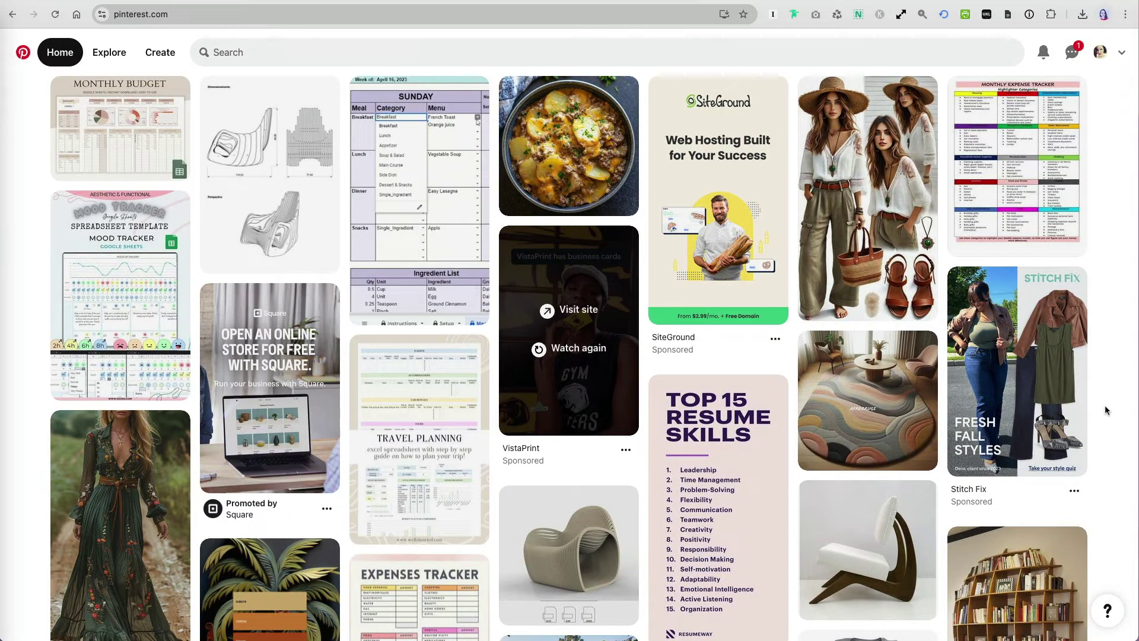
{"action": "scroll", "coordinate": [1106, 410], "scroll_direction": "down", "scroll_amount": 3}
{"action": "scroll", "coordinate": [1107, 410], "scroll_direction": "down", "scroll_amount": 2}
{"action": "scroll", "coordinate": [1107, 410], "scroll_direction": "up", "scroll_amount": 2}
{"action": "scroll", "coordinate": [1107, 409], "scroll_direction": "up", "scroll_amount": 3}
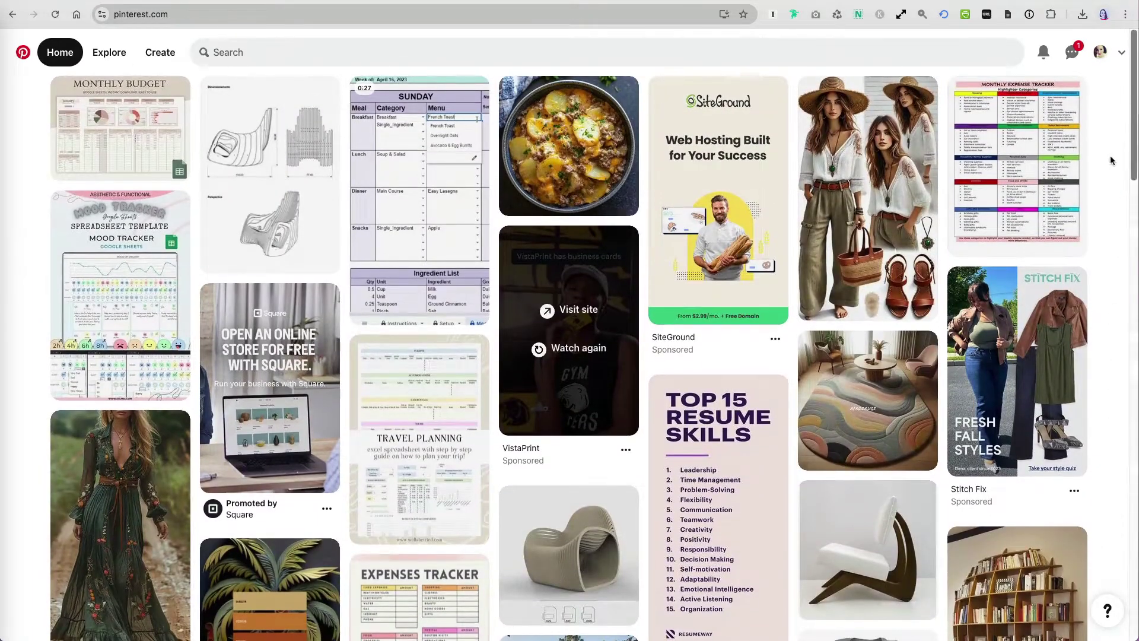
Step: Go to your own profile page and expand the account menu beside the avatar
{"action": "left_click", "coordinate": [1101, 52]}
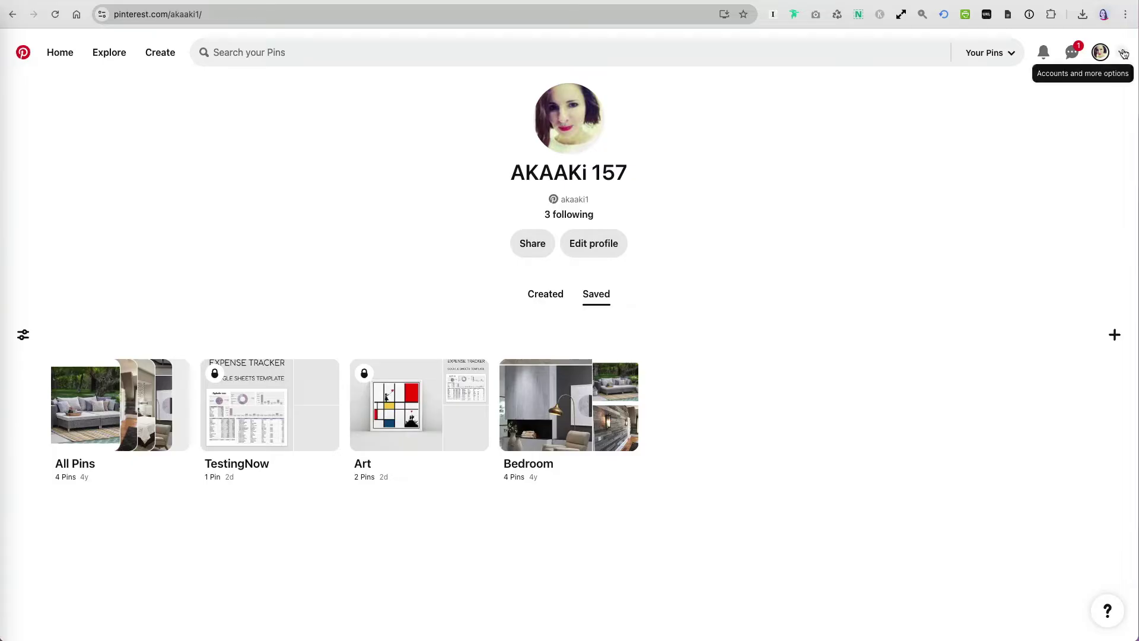
{"action": "left_click", "coordinate": [1123, 54]}
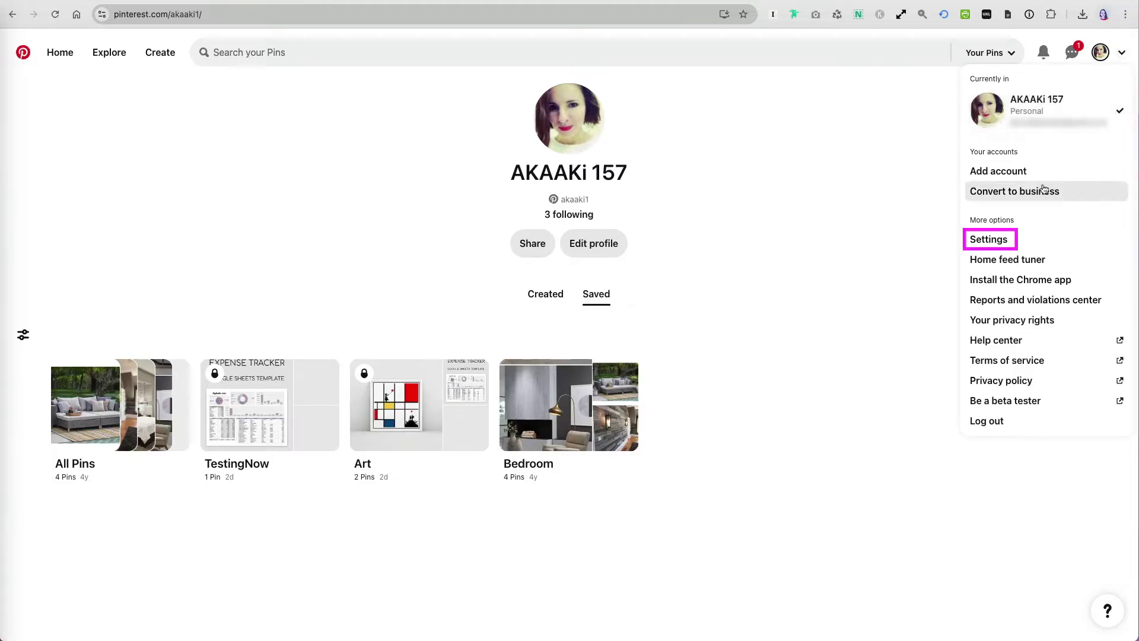
Step: Enter Settings and switch to the Account management section
{"action": "left_click", "coordinate": [981, 243]}
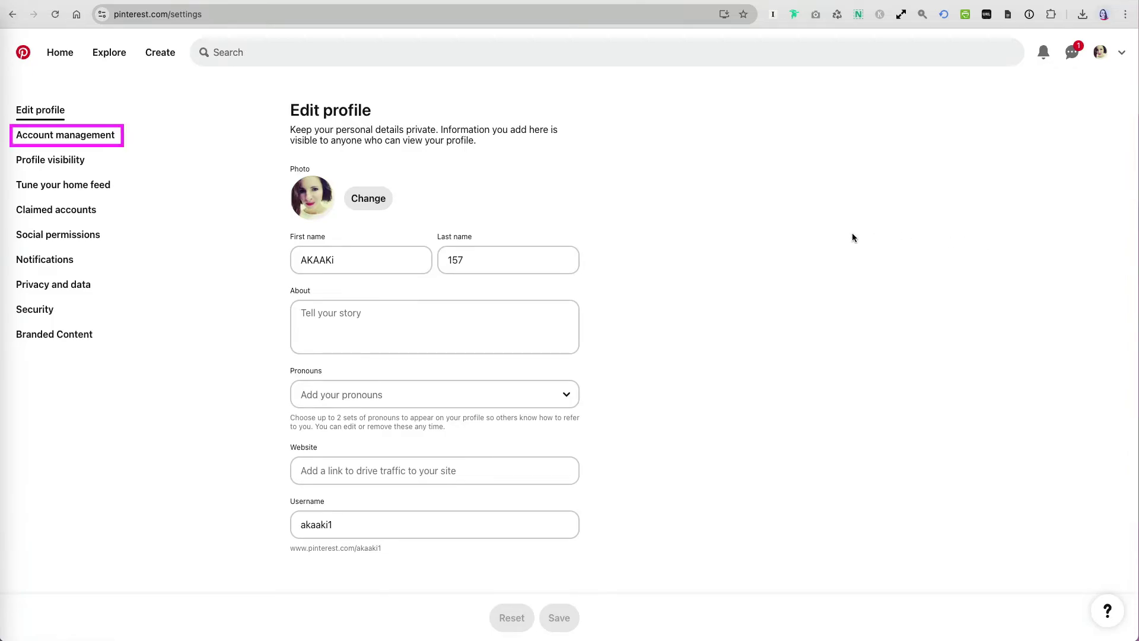
{"action": "left_click", "coordinate": [103, 138]}
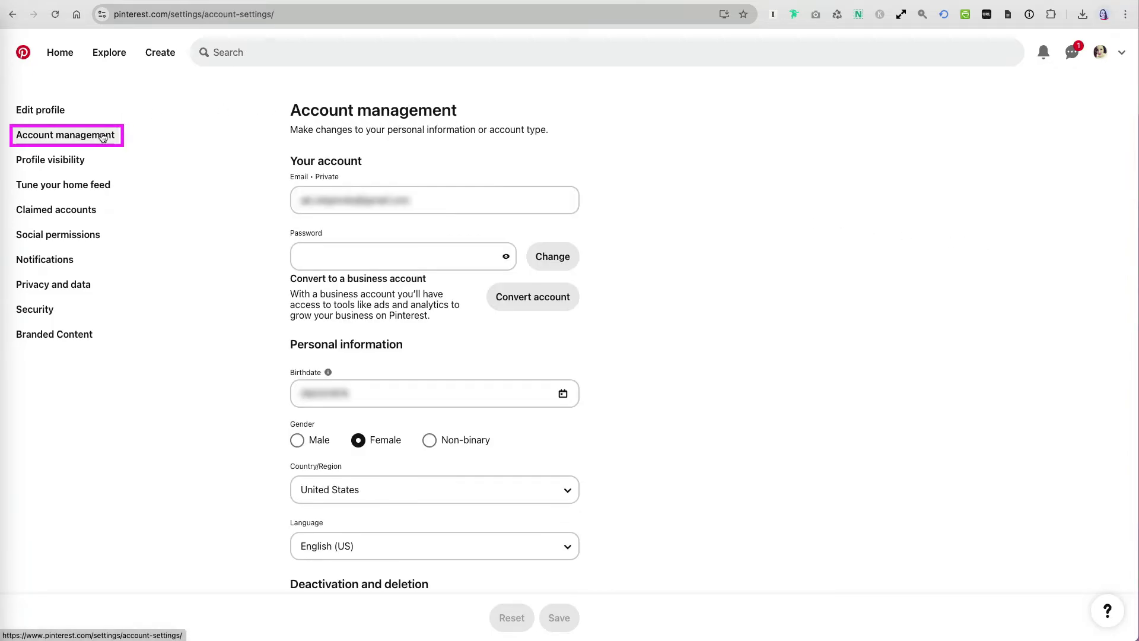
{"action": "scroll", "coordinate": [192, 514], "scroll_direction": "down", "scroll_amount": 3}
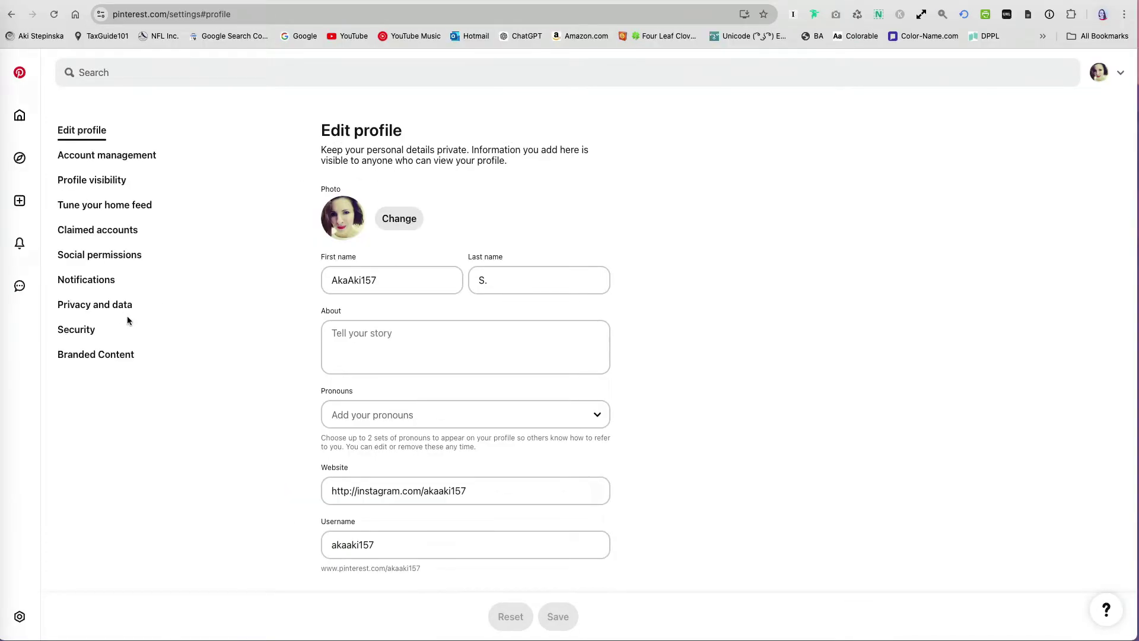
Step: Review the Privacy and data settings from the Settings sidebar
{"action": "left_click", "coordinate": [124, 312]}
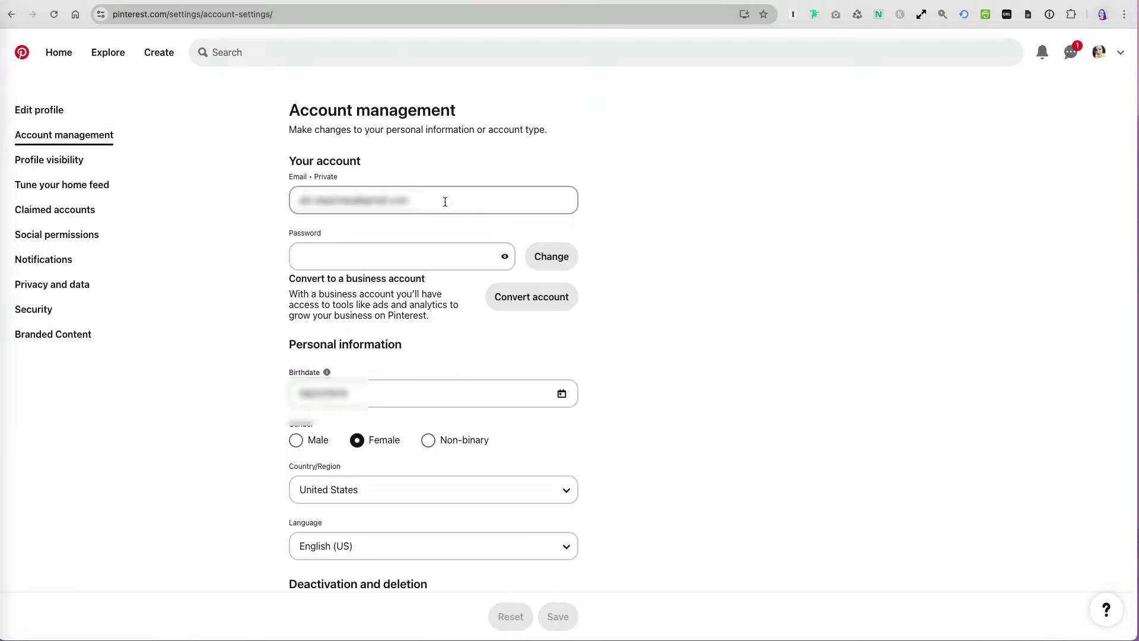
Step: Replace the account's email address with the new one and save the change
{"action": "triple_click", "coordinate": [445, 201]}
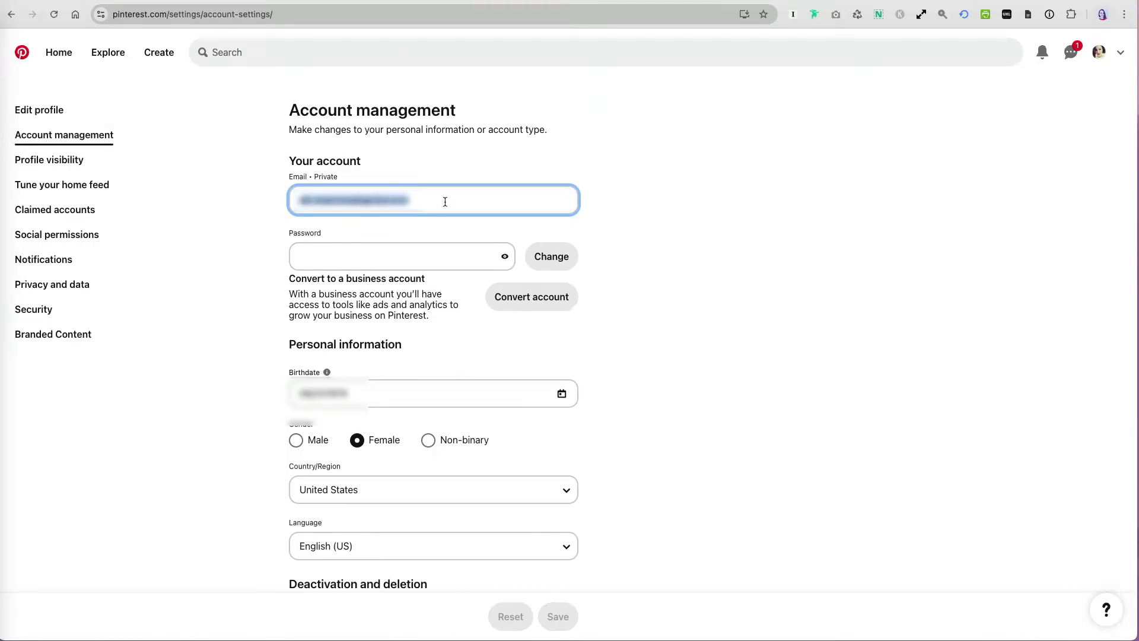
{"action": "type", "text": "a"}
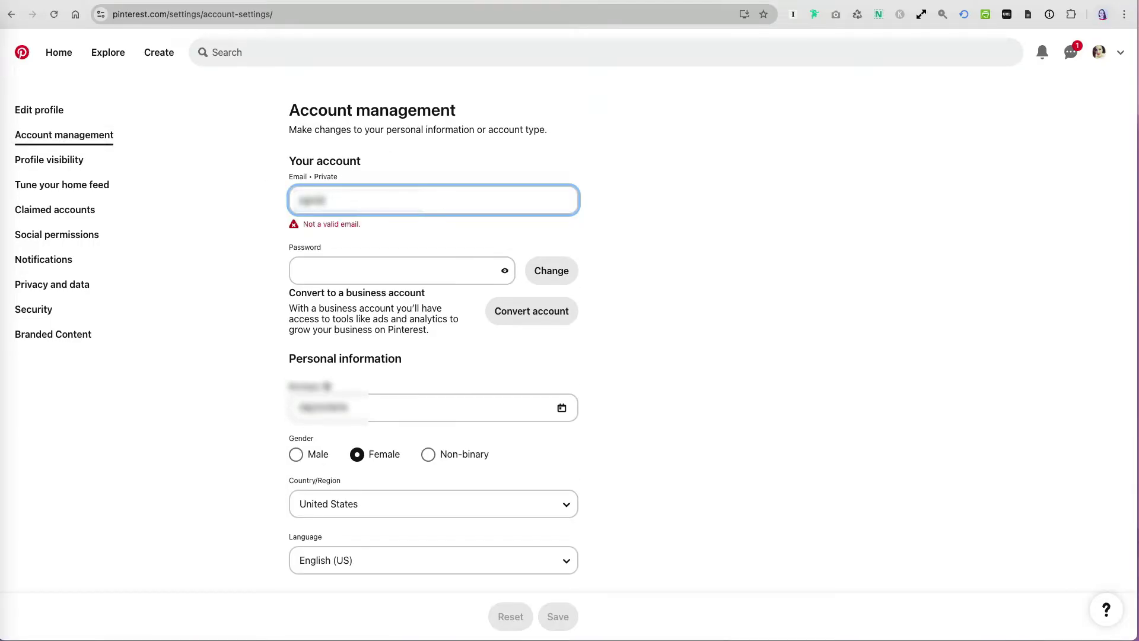
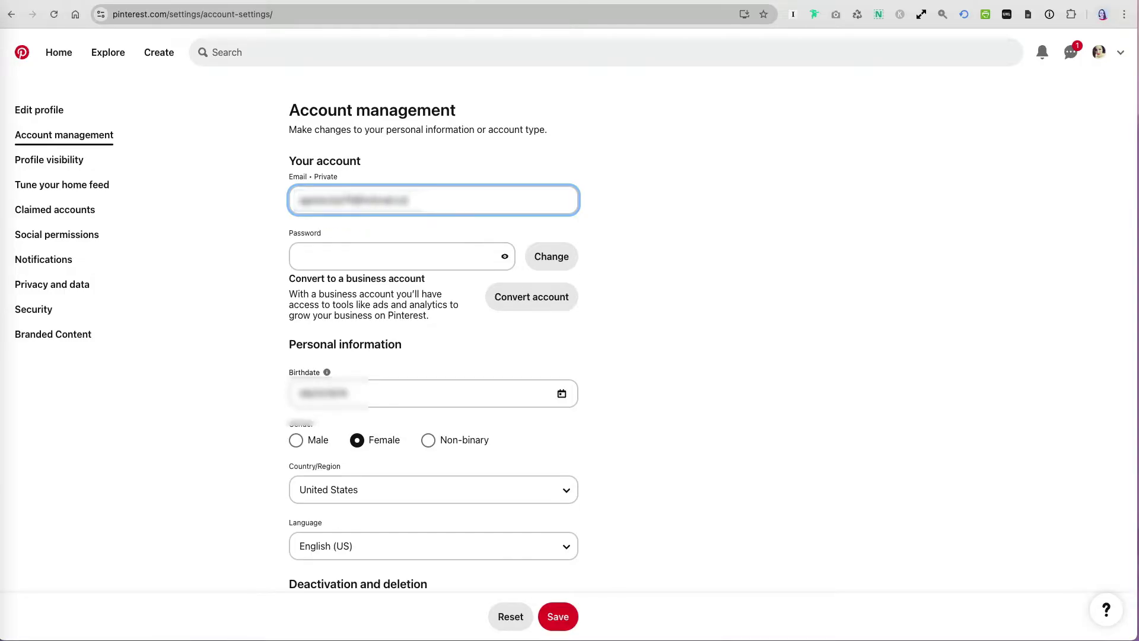
{"action": "left_click", "coordinate": [559, 619]}
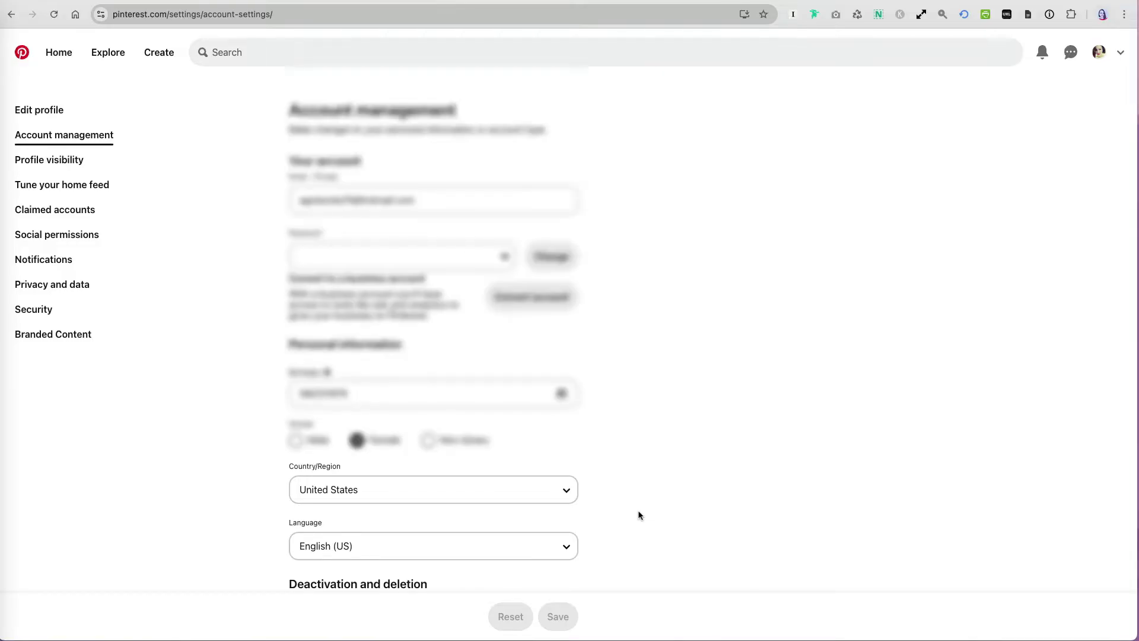
{"action": "scroll", "coordinate": [638, 516], "scroll_direction": "down", "scroll_amount": 2}
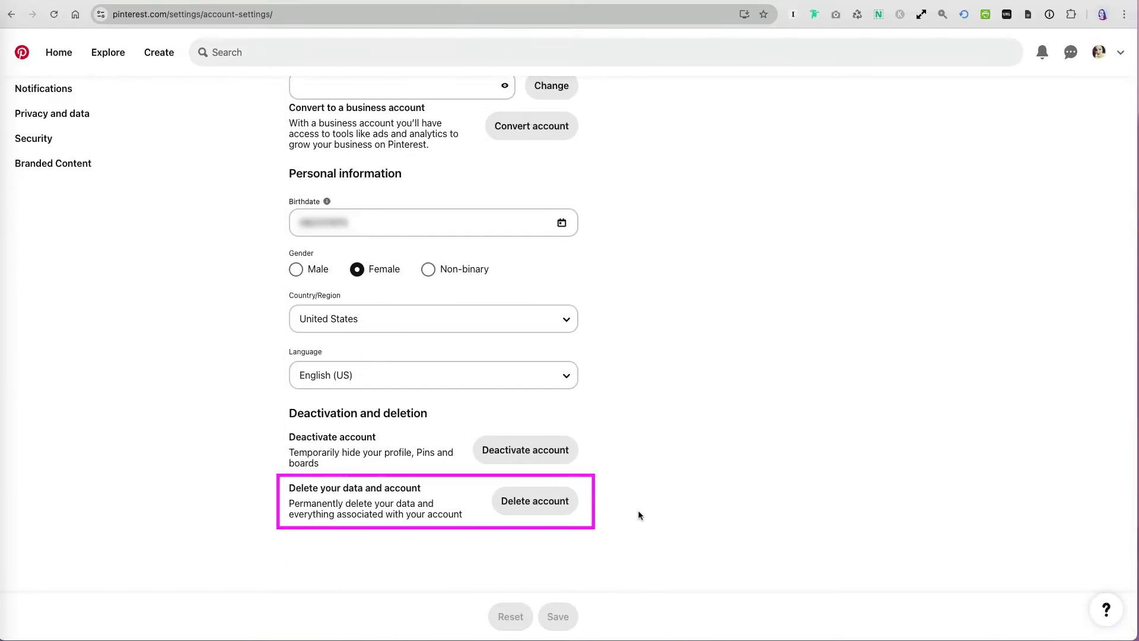
Step: Request account deletion with Other as the leaving reason and send the confirmation email
{"action": "left_click", "coordinate": [535, 501]}
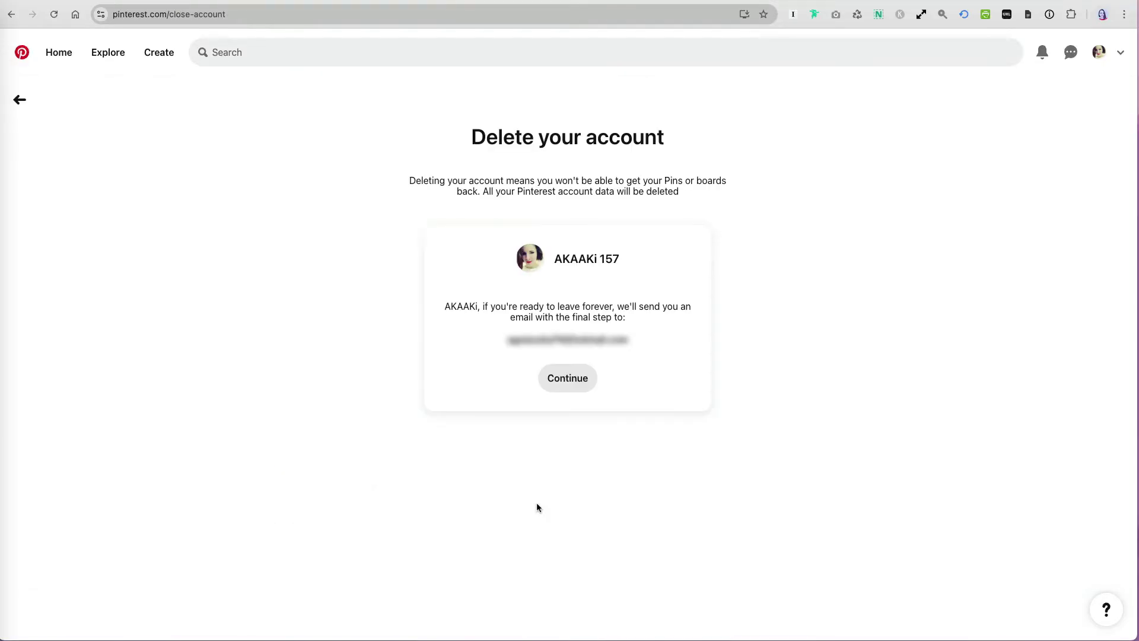
{"action": "left_click", "coordinate": [571, 385]}
{"action": "left_click", "coordinate": [410, 377]}
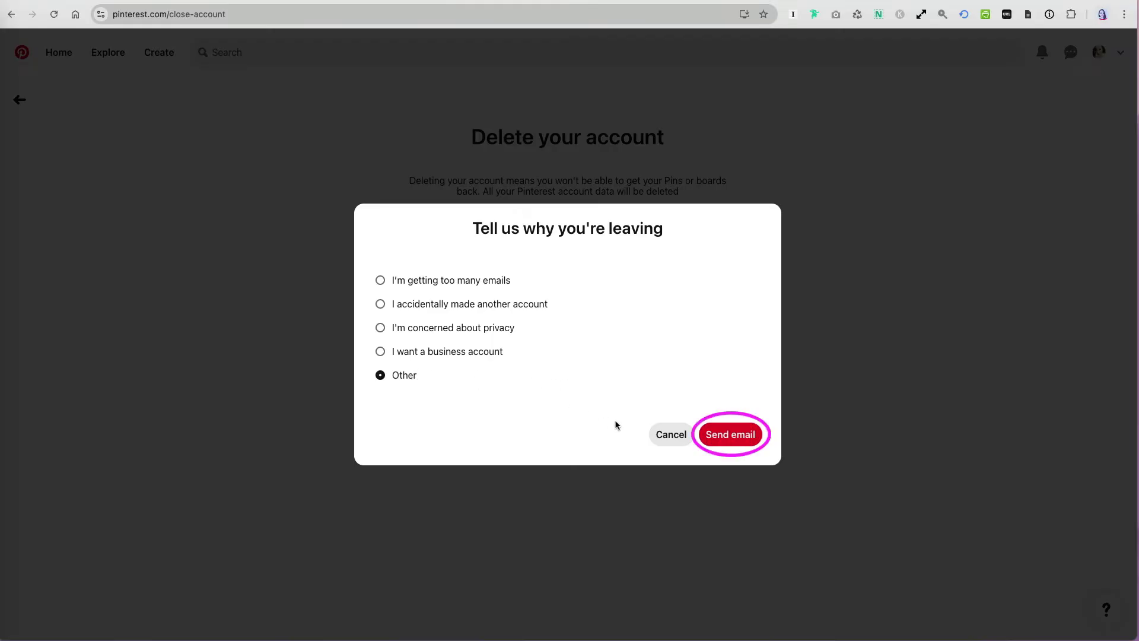
{"action": "left_click", "coordinate": [734, 435]}
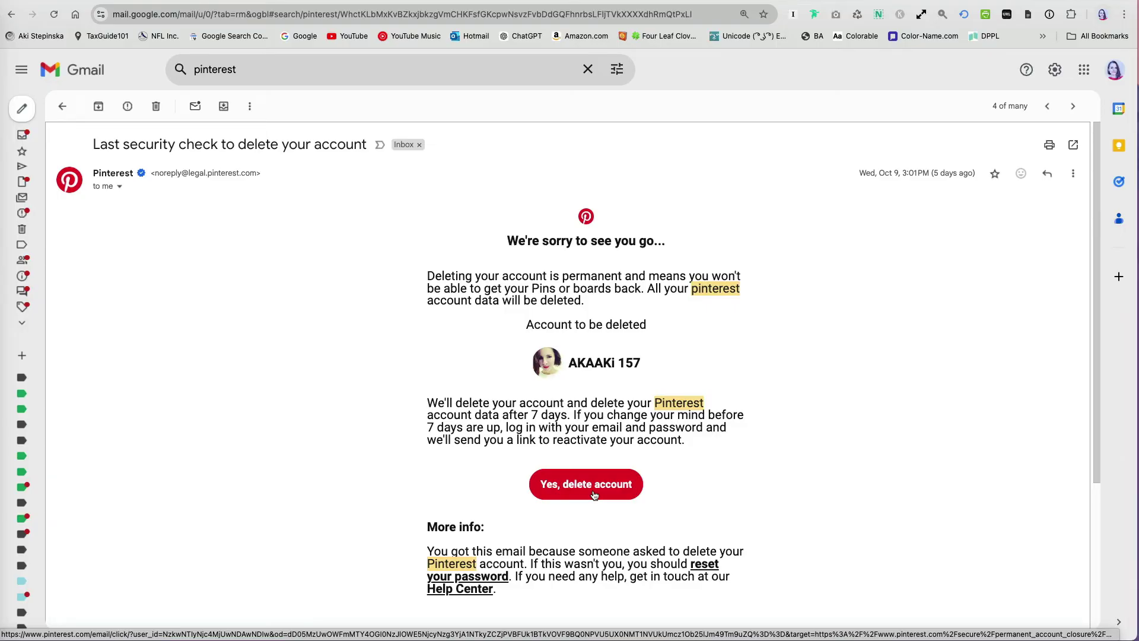
Step: Confirm 'Yes, delete account' from the email, landing on the Pinterest login page
{"action": "left_click", "coordinate": [594, 495]}
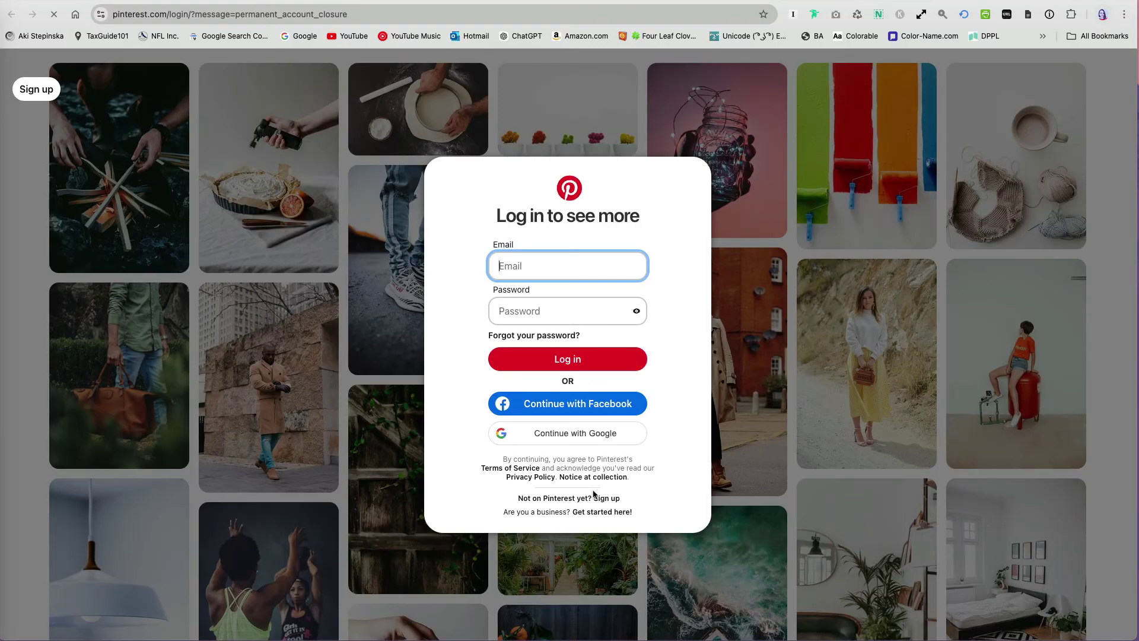